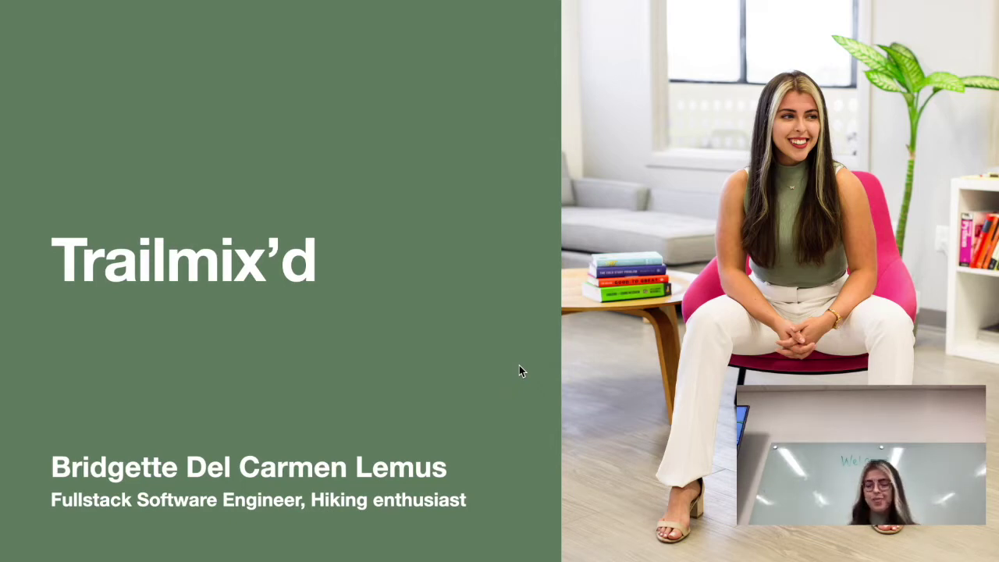
Advance the slideshow from the Trailmix'd title slide through About Me to the Problem slide
key(Right)
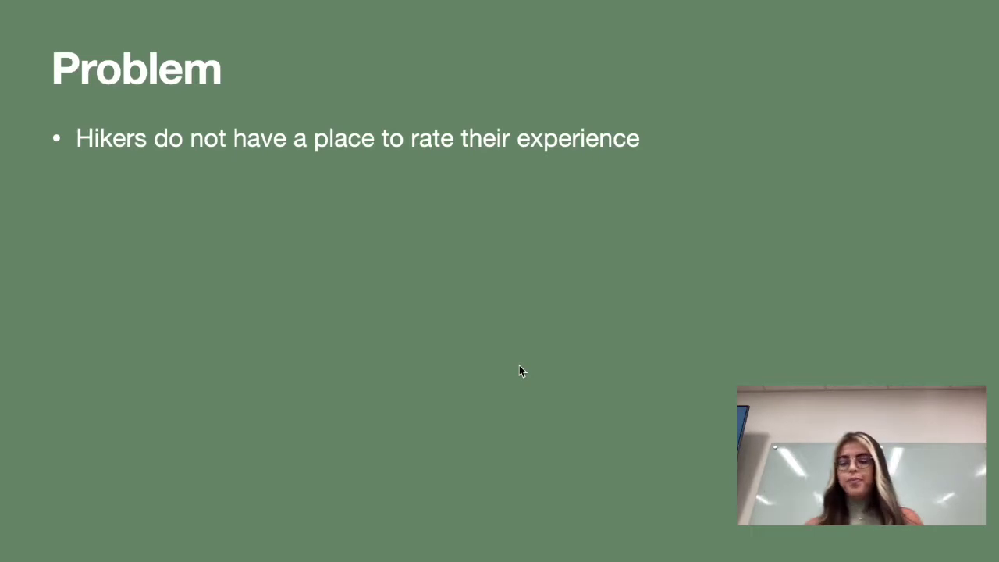
Advance past the Solution slide to the Demo slide showing the app's web address
key(Right)
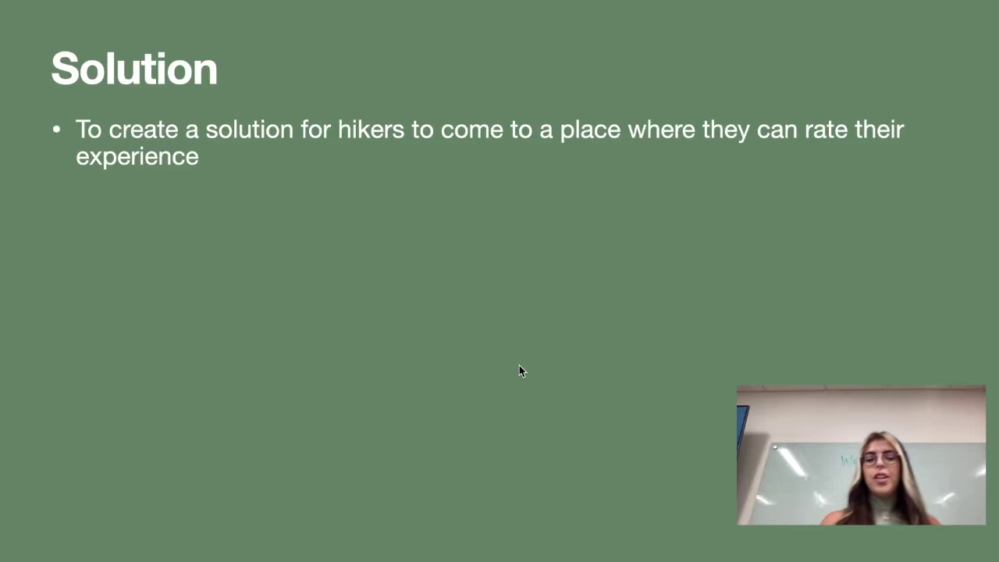
key(Right)
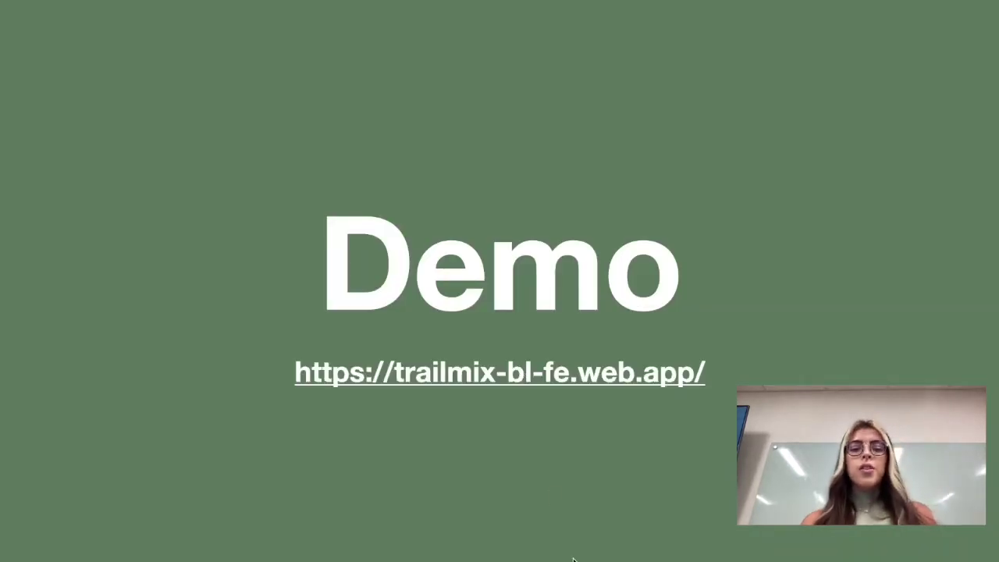
Open the Trailmix'd link from the Demo slide and sign in with the second Google account
click(523, 388)
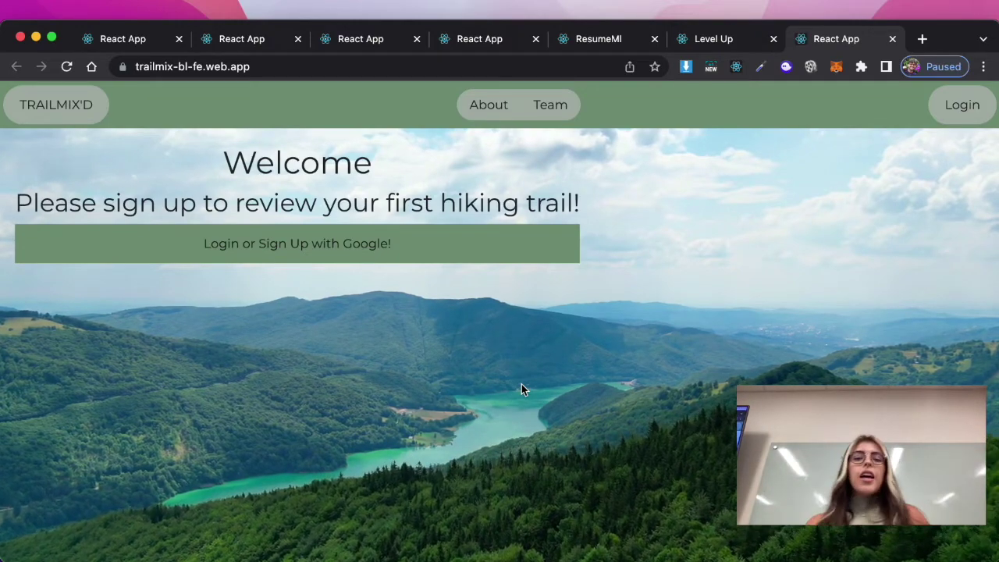
scroll(522, 384, down, 10)
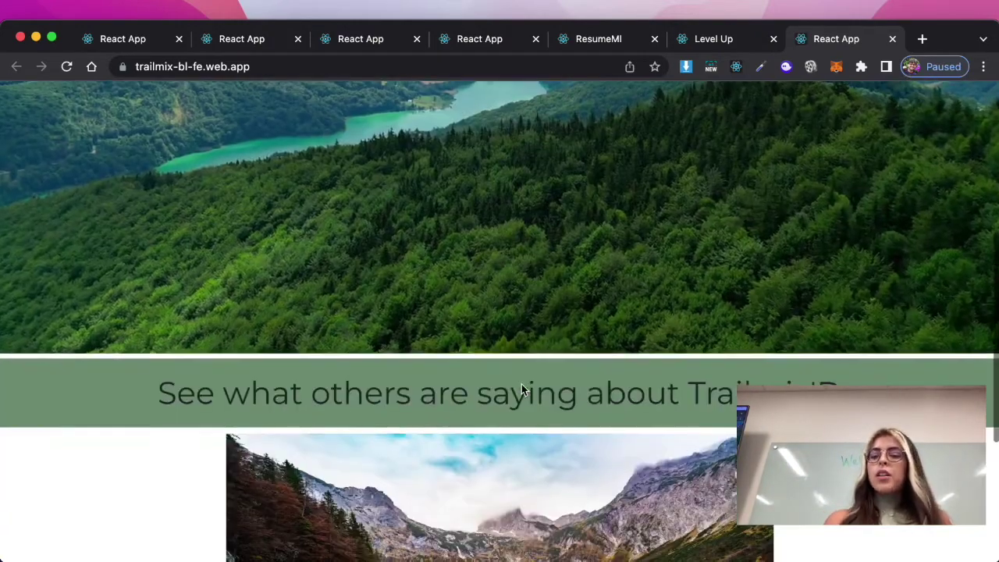
scroll(521, 384, up, 10)
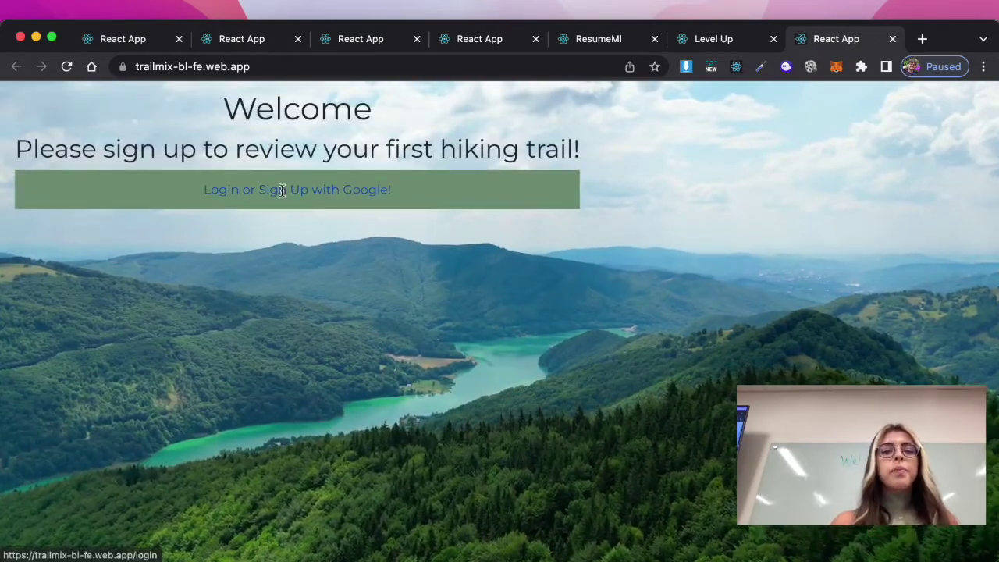
click(283, 195)
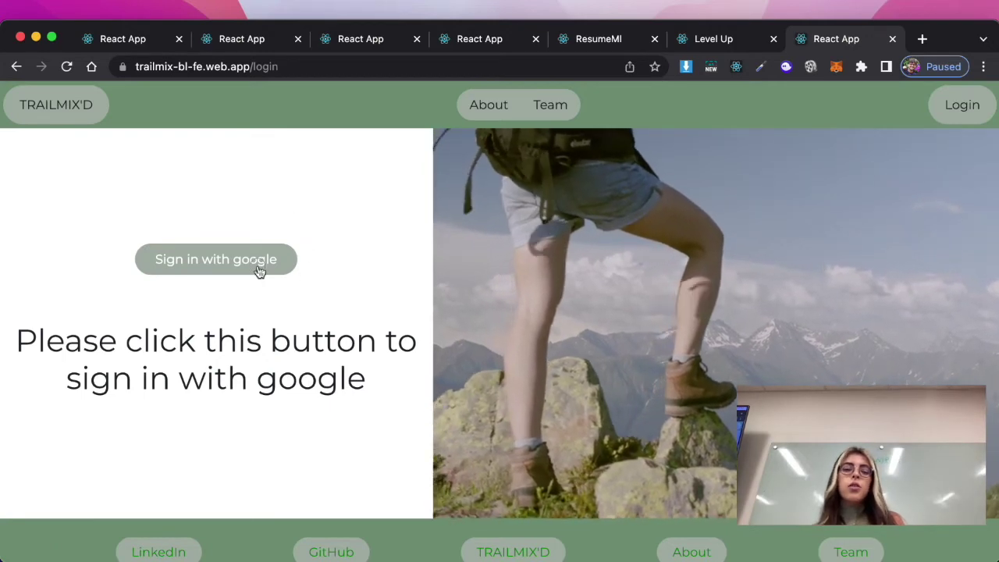
click(258, 267)
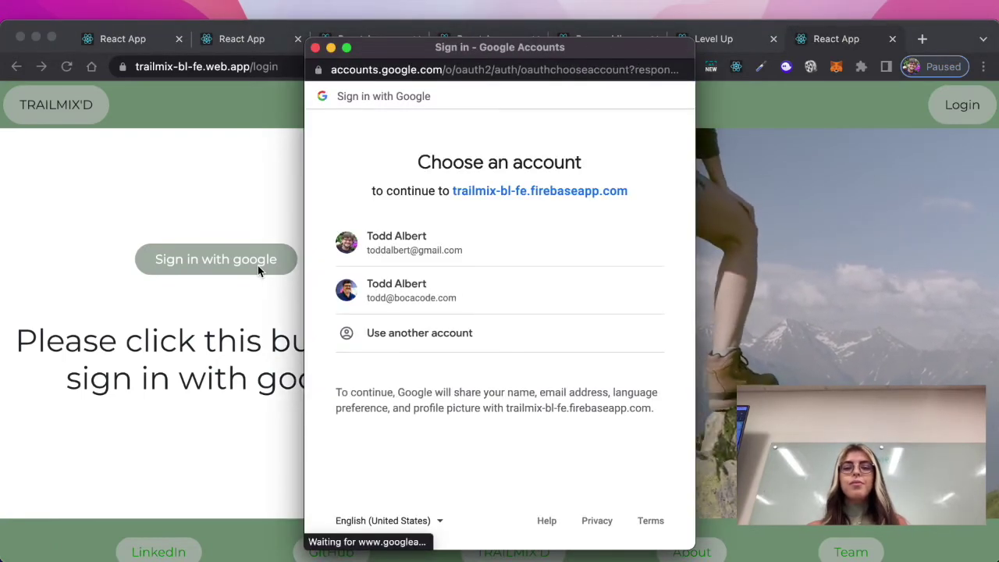
click(421, 296)
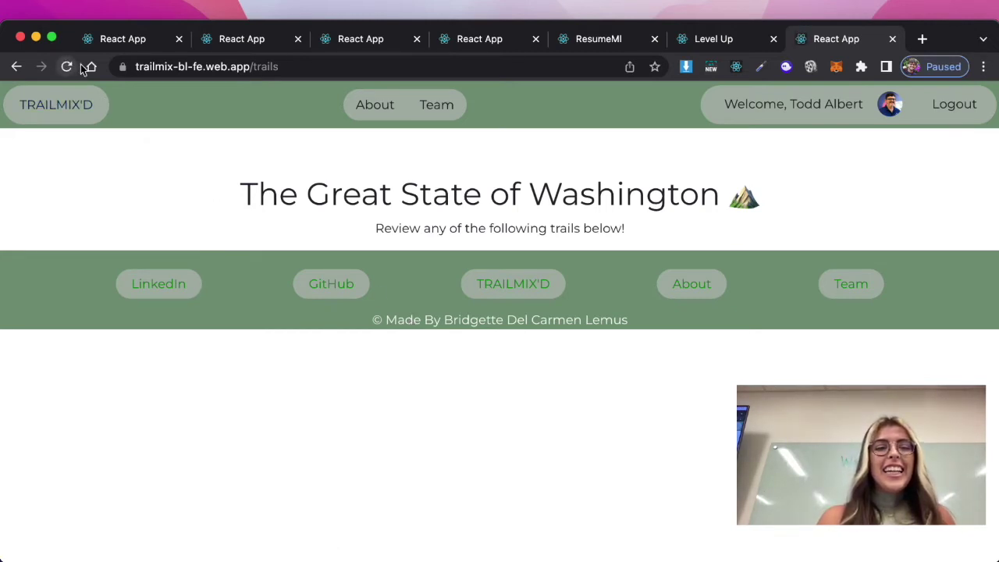
In the first app tab, log out and sign back in with the second Google account
click(116, 39)
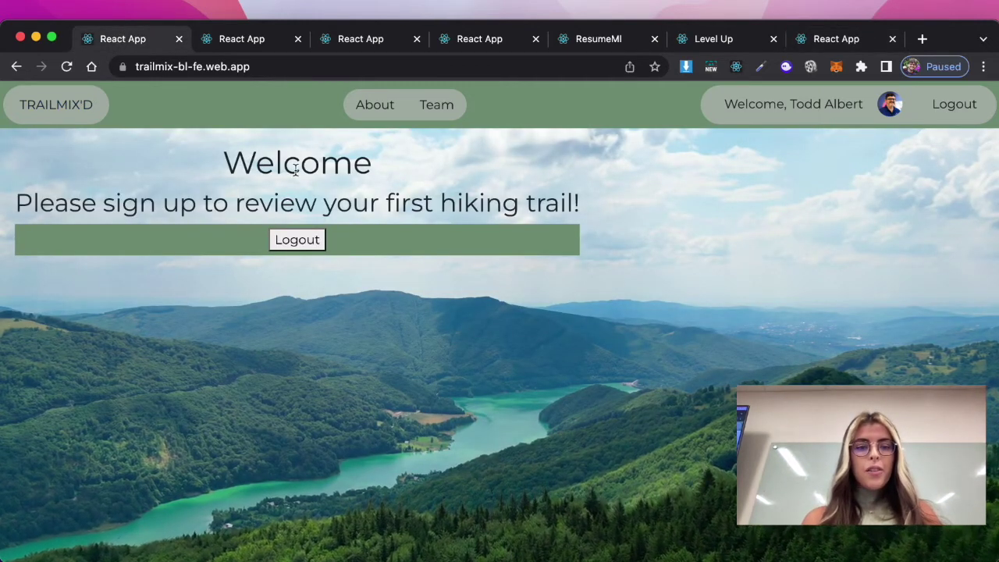
click(298, 240)
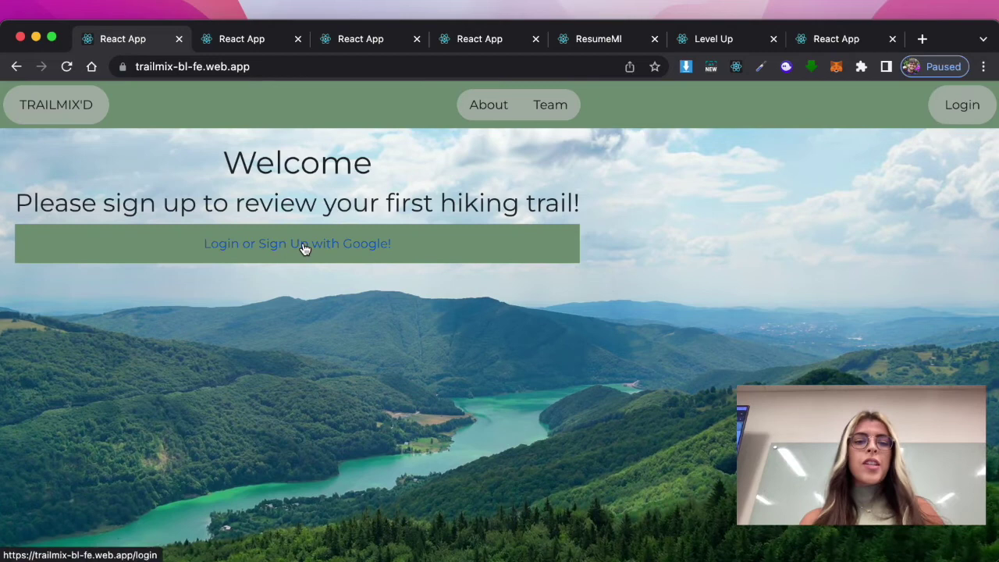
click(304, 248)
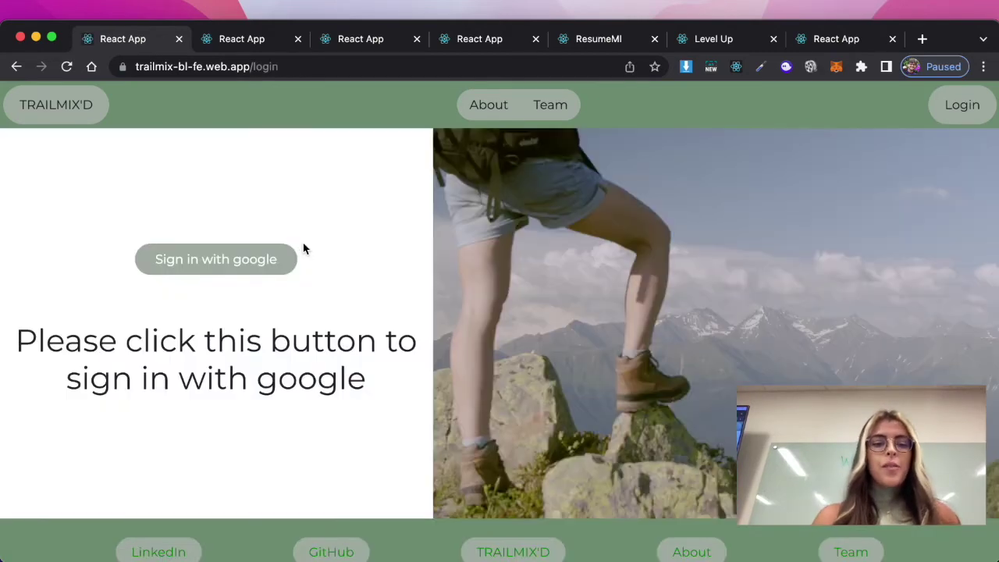
click(214, 266)
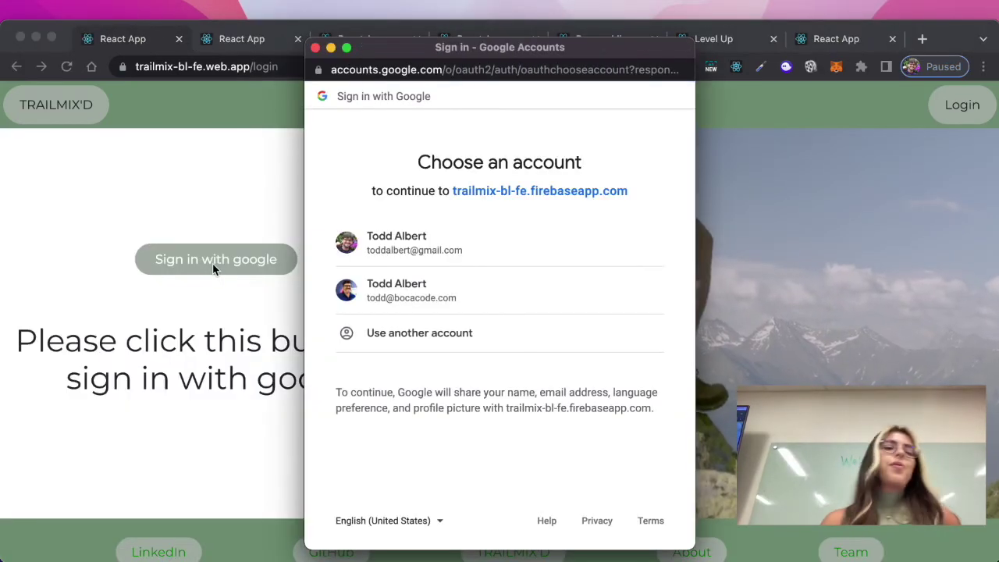
click(407, 297)
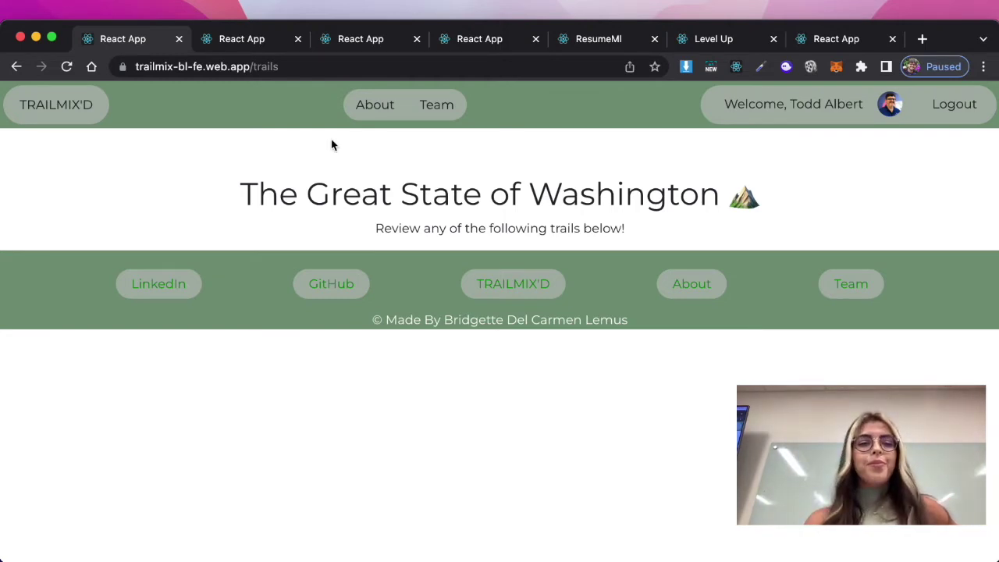
Close the six extra browser tabs, including ResumeMI and Level Up, leaving only the trails page
click(297, 41)
click(298, 40)
click(297, 41)
click(297, 40)
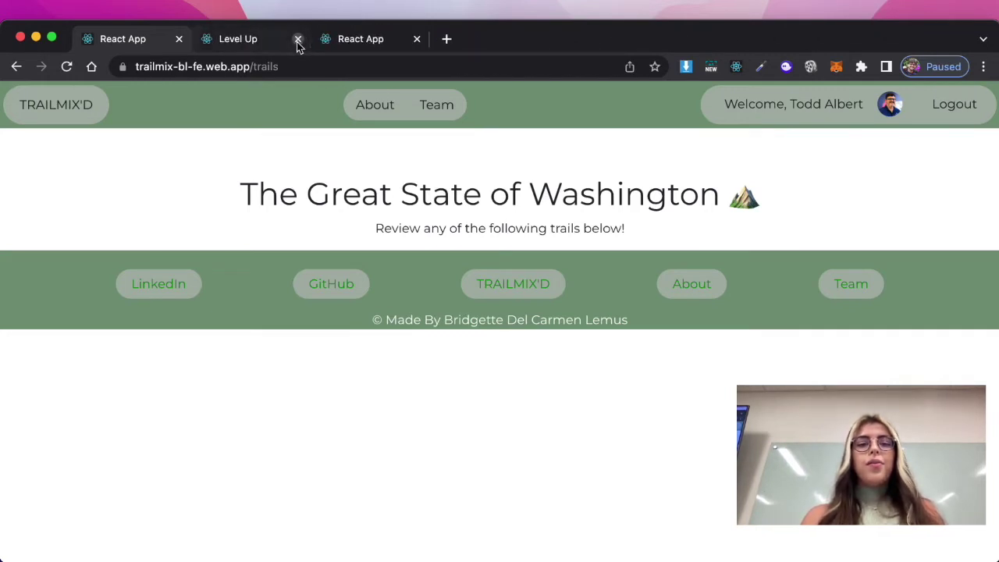
click(298, 41)
click(297, 40)
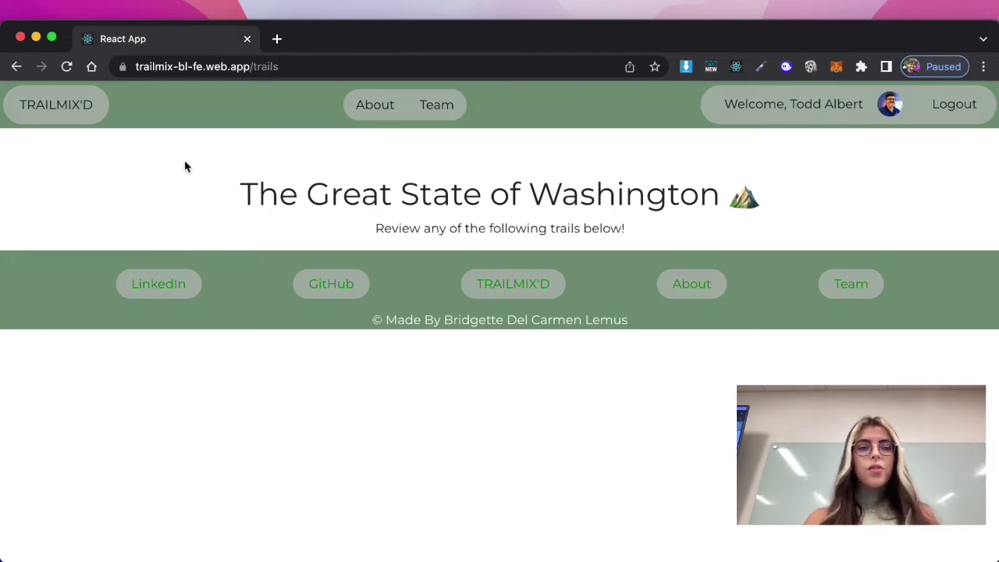
Reload the trails page and scroll down to the Twin Falls Trail card and its Review button
click(67, 67)
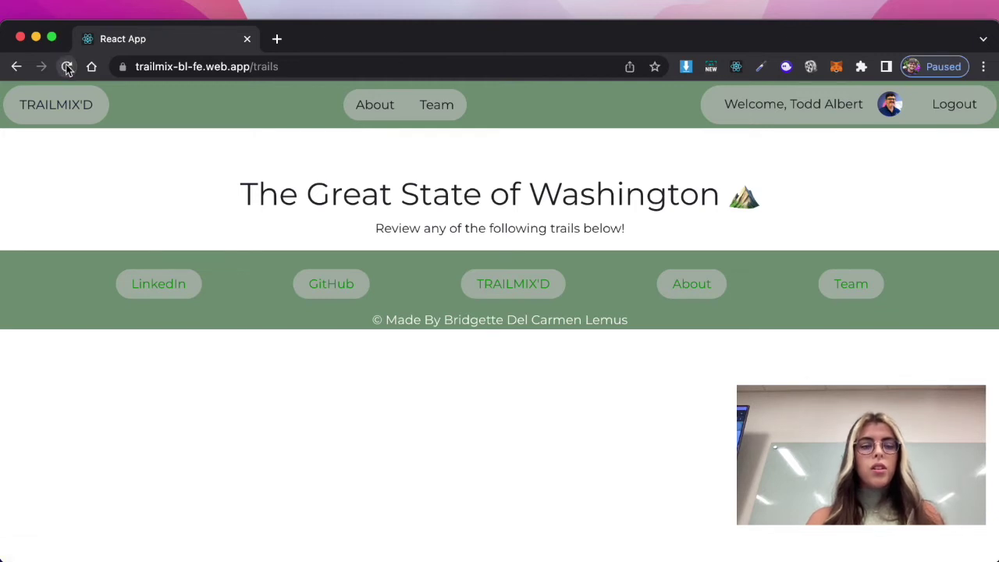
middle_click(67, 67)
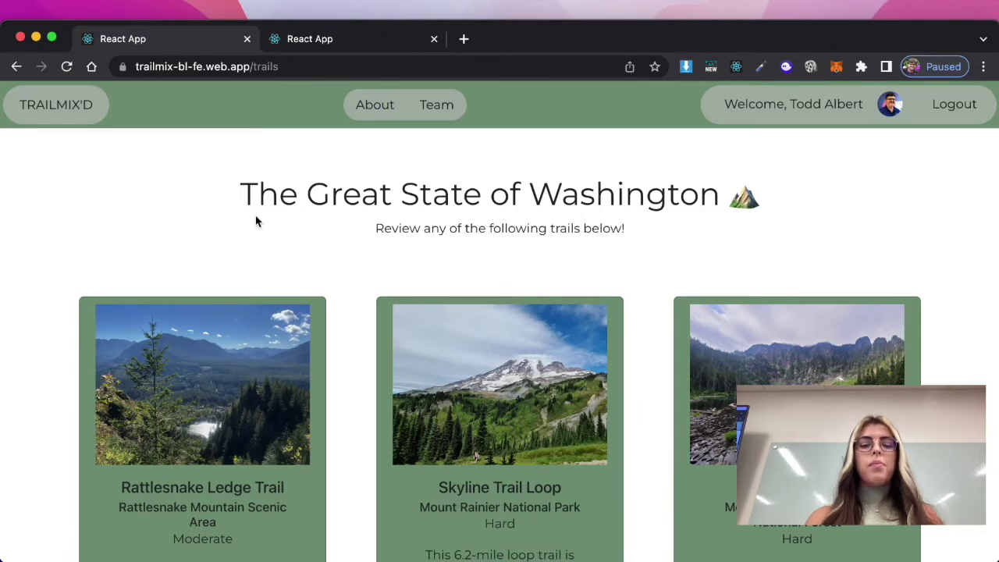
scroll(257, 217, down, 3)
scroll(255, 218, down, 3)
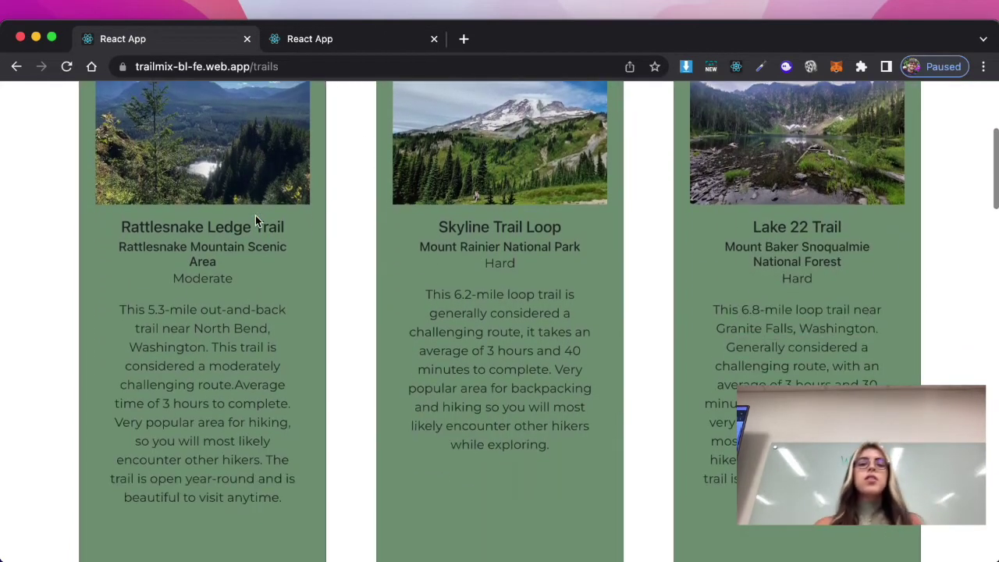
scroll(256, 215, down, 5)
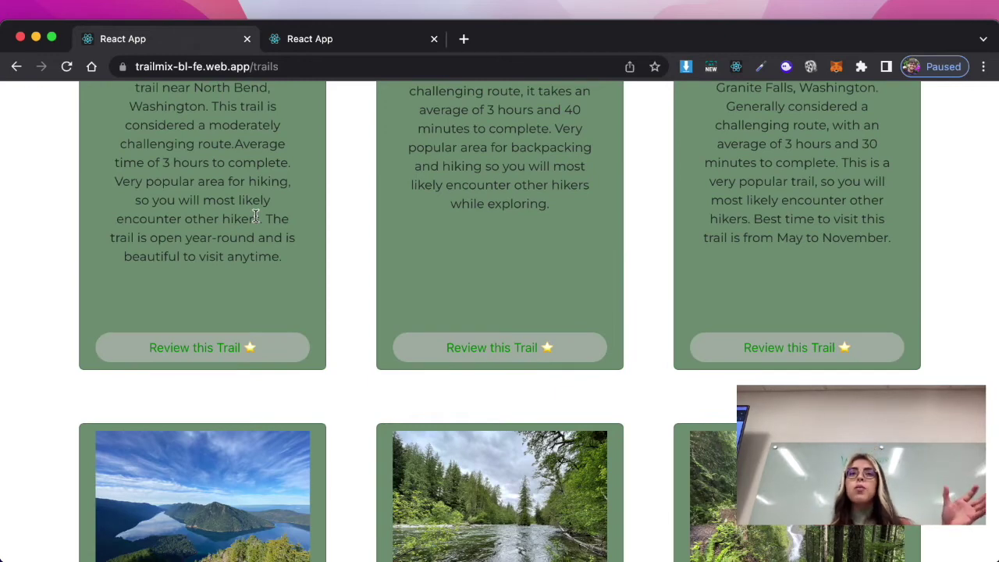
scroll(256, 215, down, 2)
scroll(256, 215, down, 2)
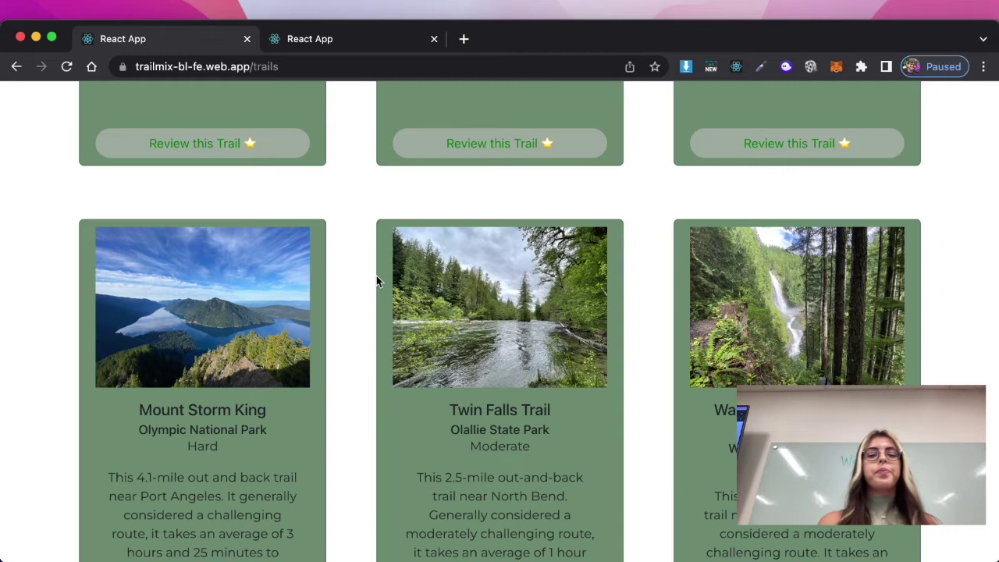
scroll(355, 281, down, 4)
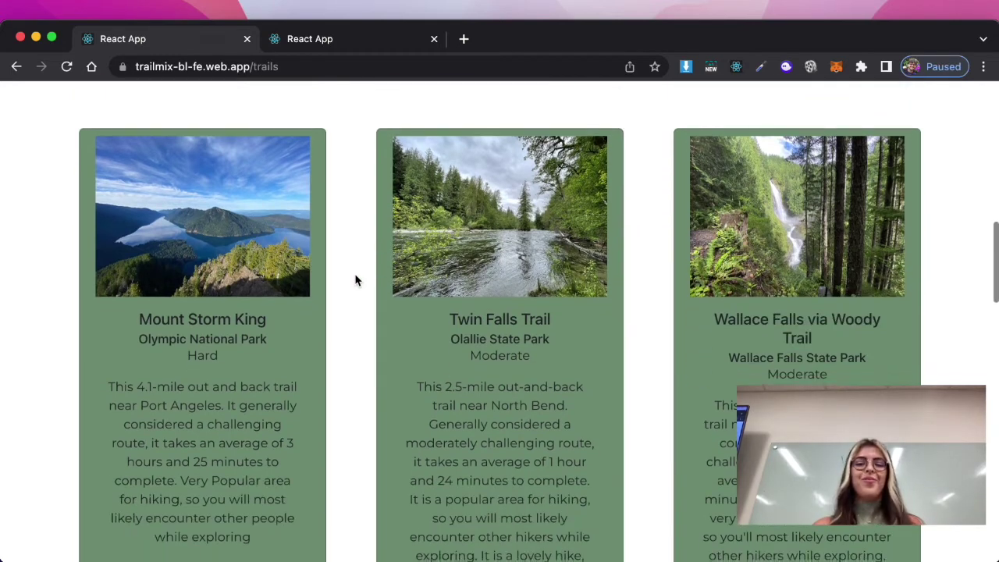
scroll(355, 281, down, 1)
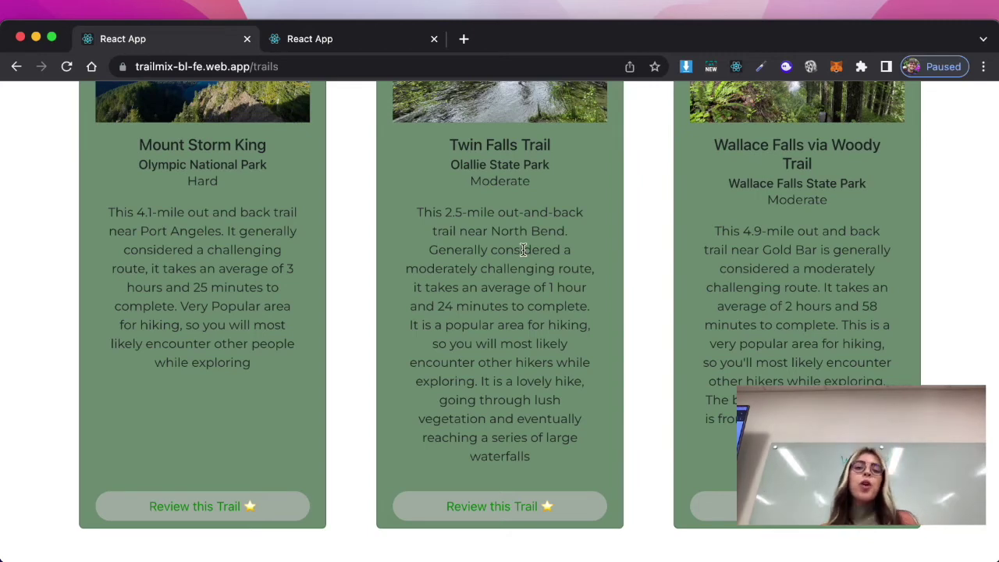
scroll(523, 249, up, 2)
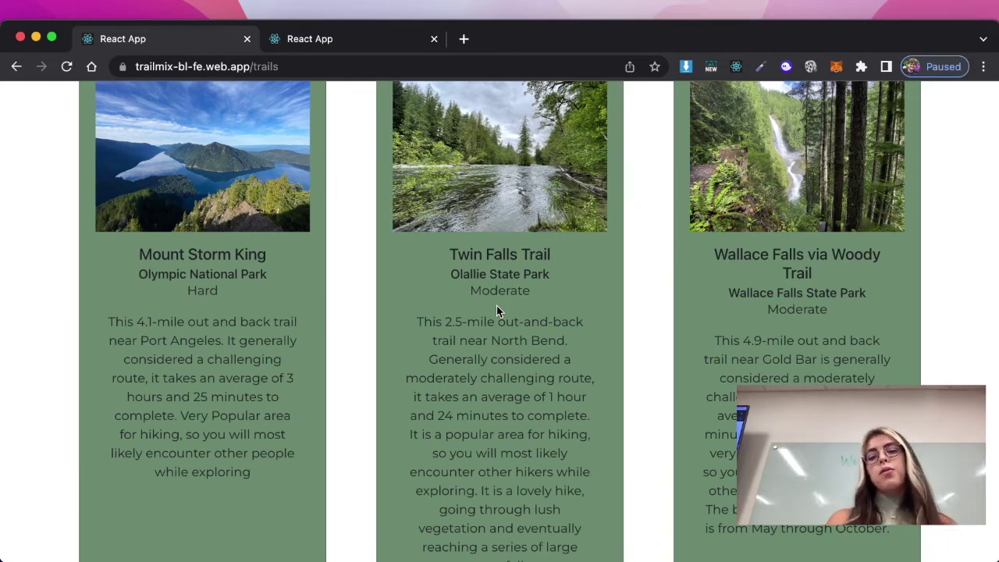
scroll(497, 311, down, 3)
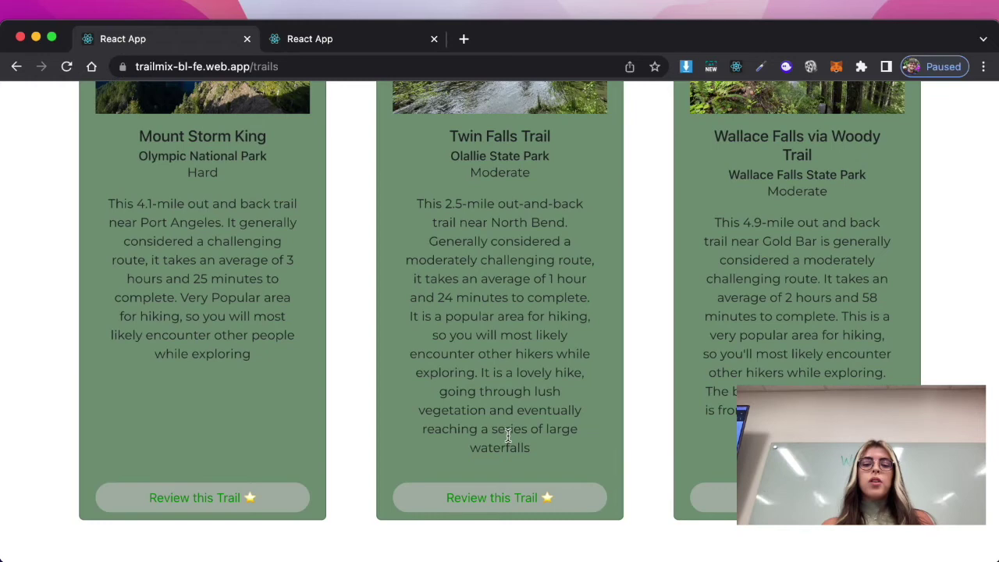
Review Twin Falls Trail with the reviewer's full name and 'Amazing, it was rough 2 and half miles, and well worth it!'
click(504, 504)
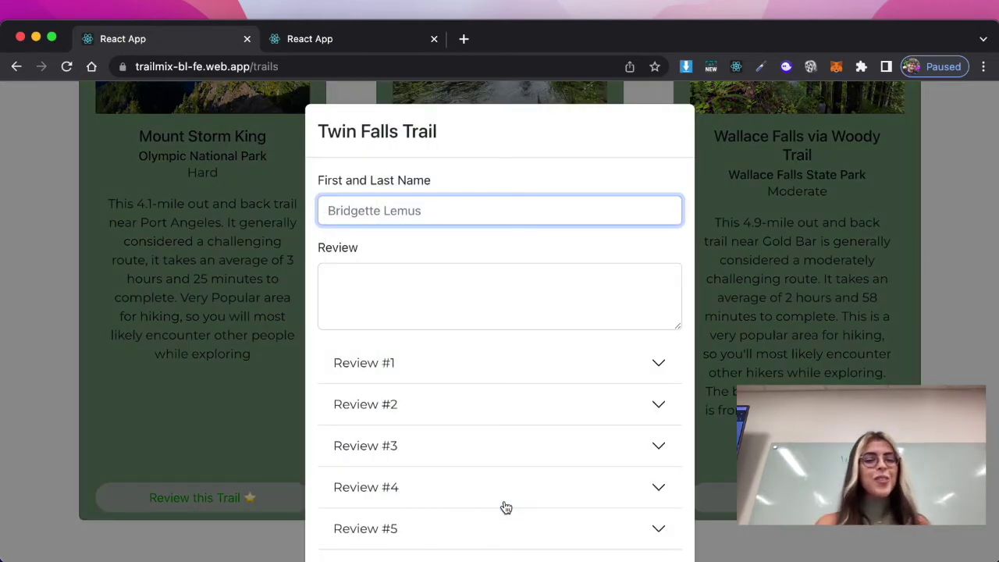
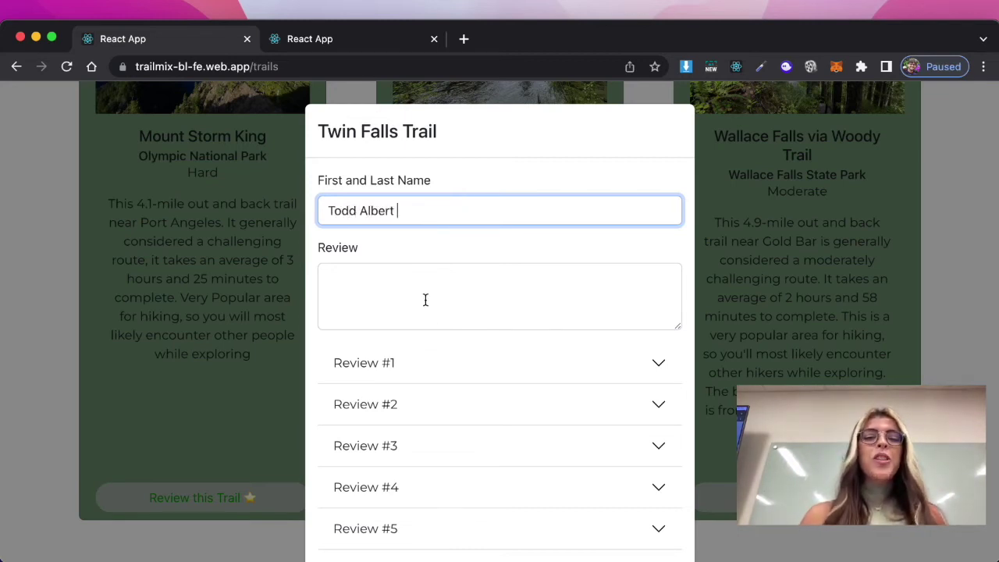
click(426, 300)
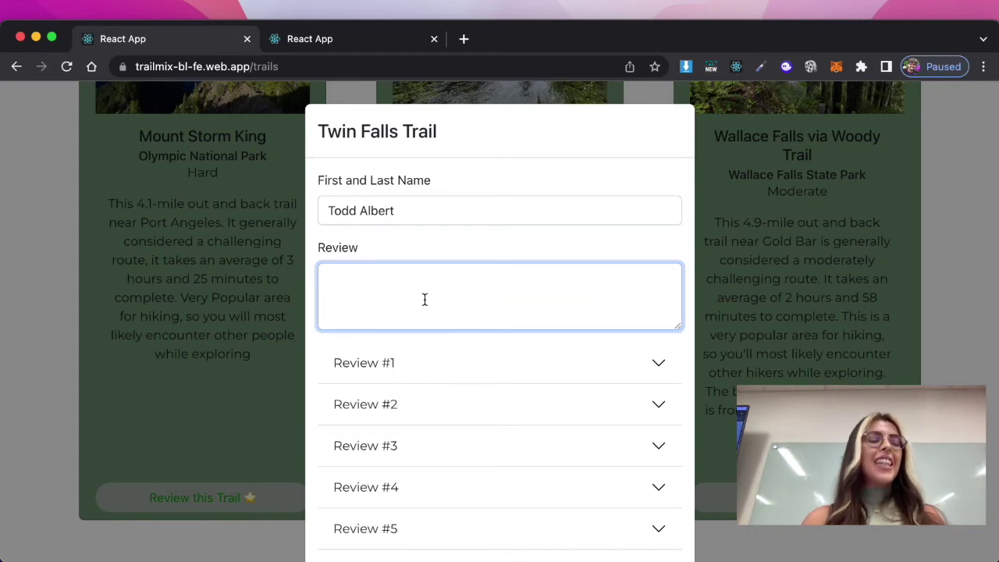
text(Amazin)
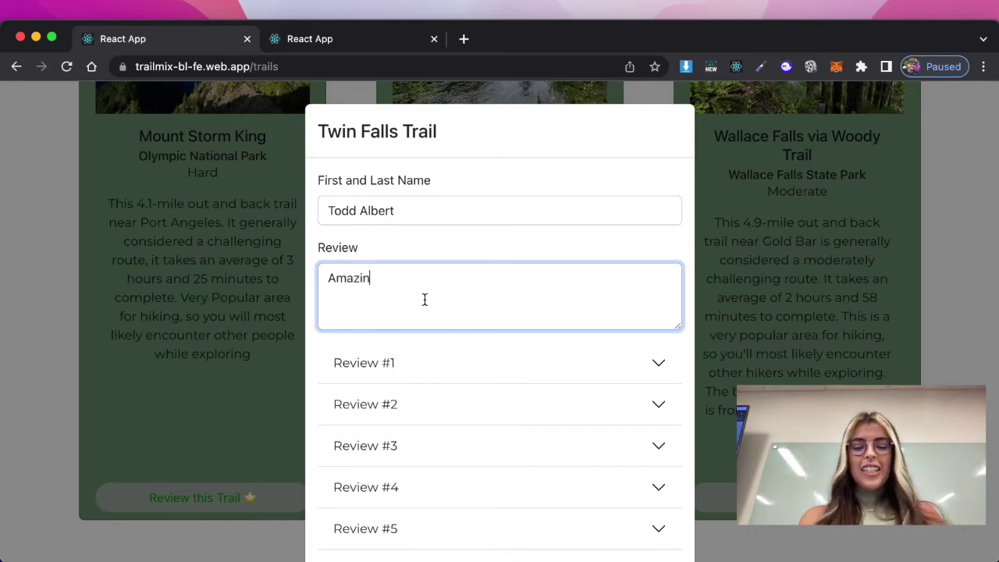
text(g,)
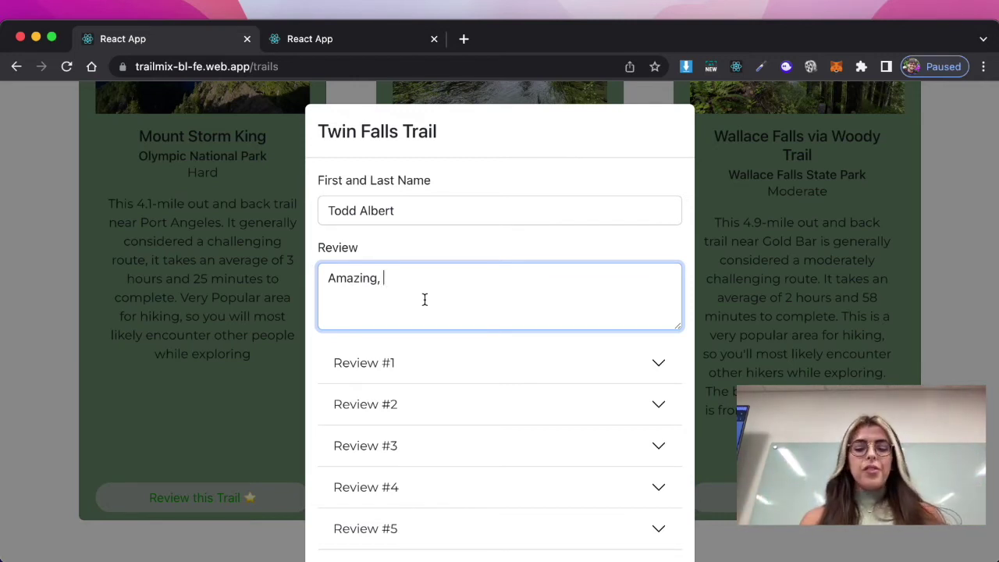
text( it was ro)
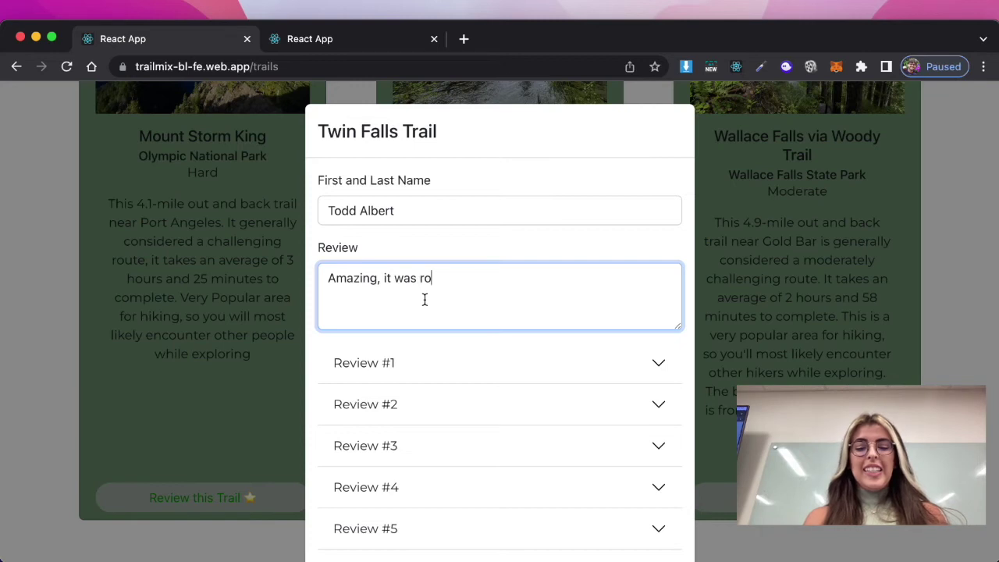
text(ugh 2 and )
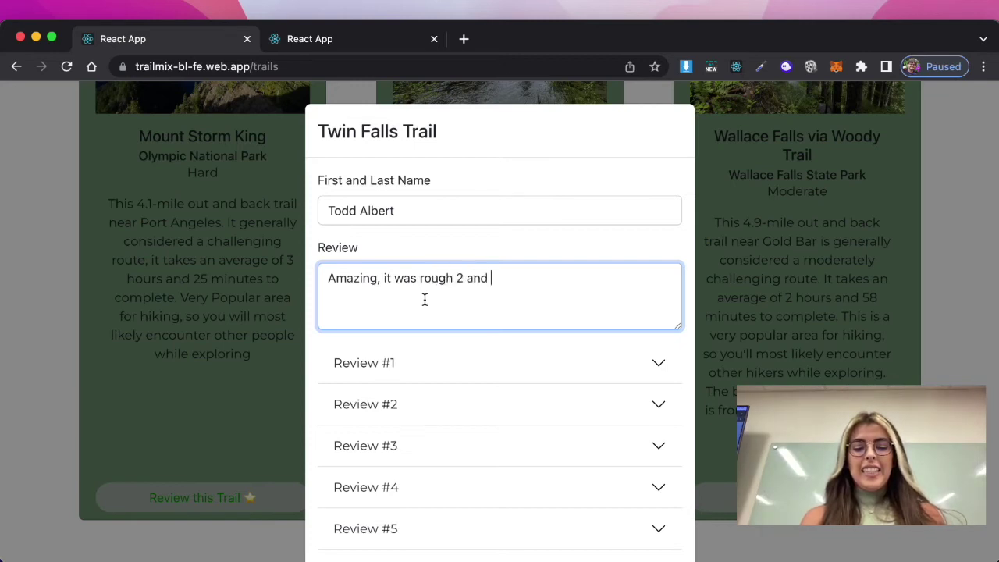
text(half miles,)
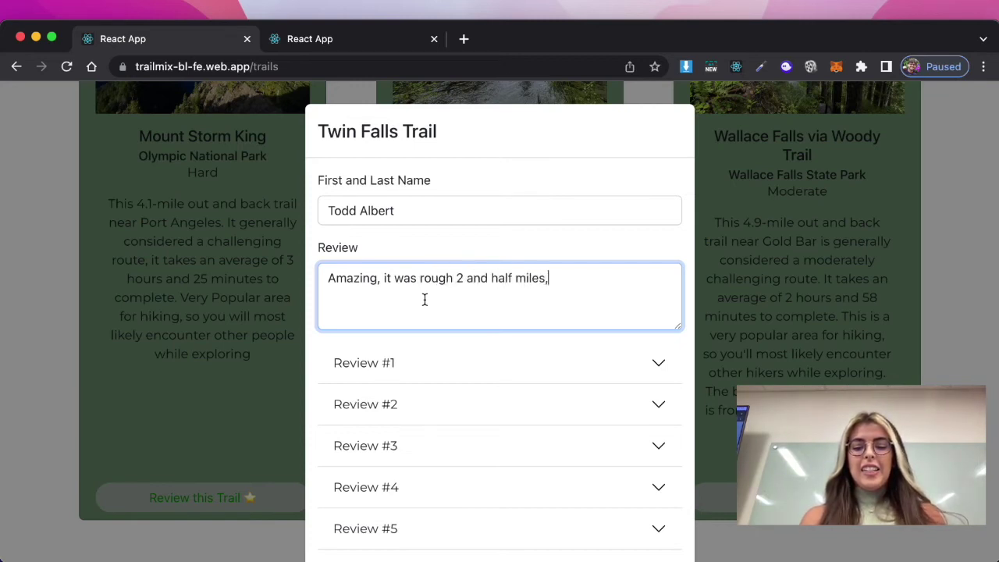
text( and w)
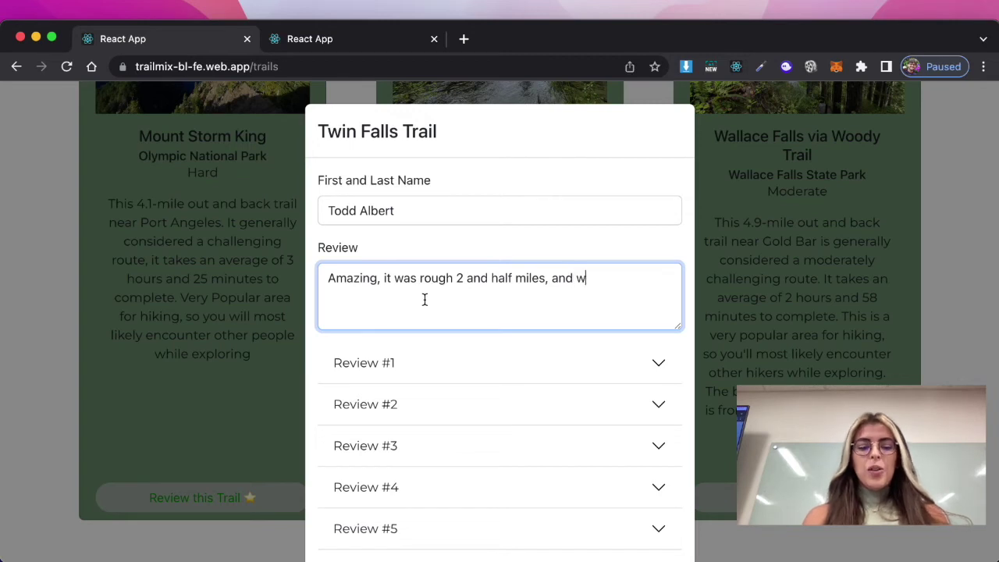
text(ell worth)
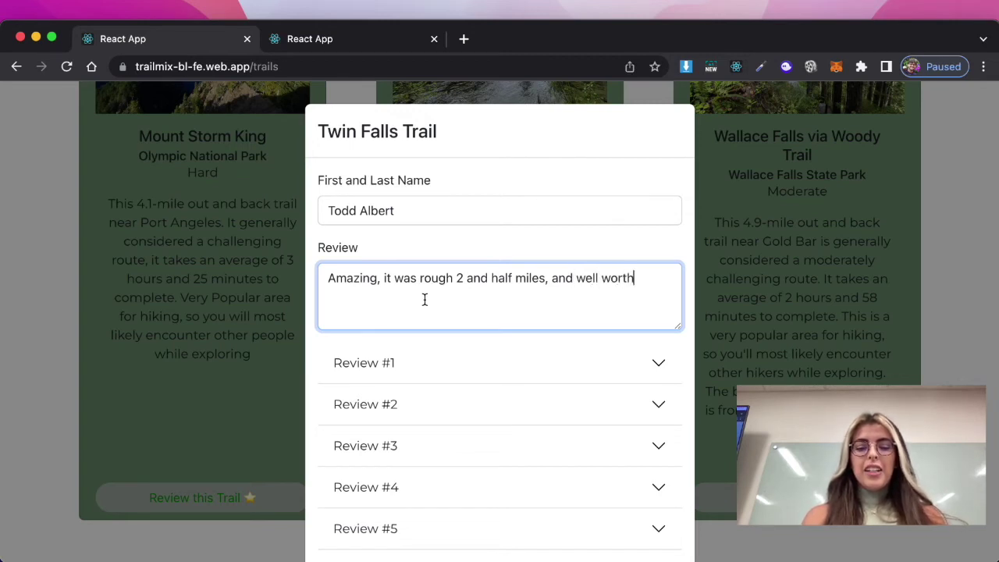
text( it!)
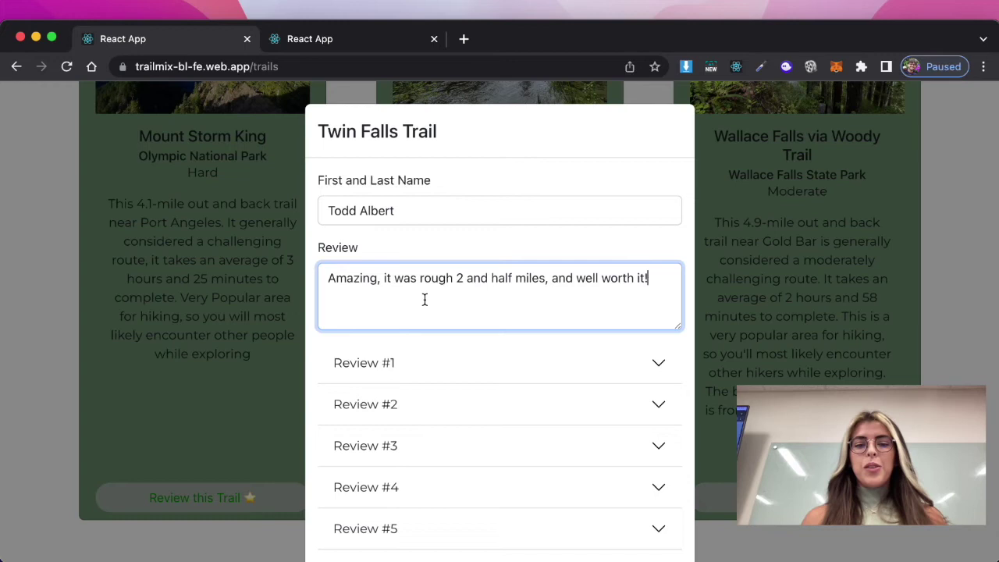
scroll(500, 261, down, 1)
scroll(499, 262, down, 3)
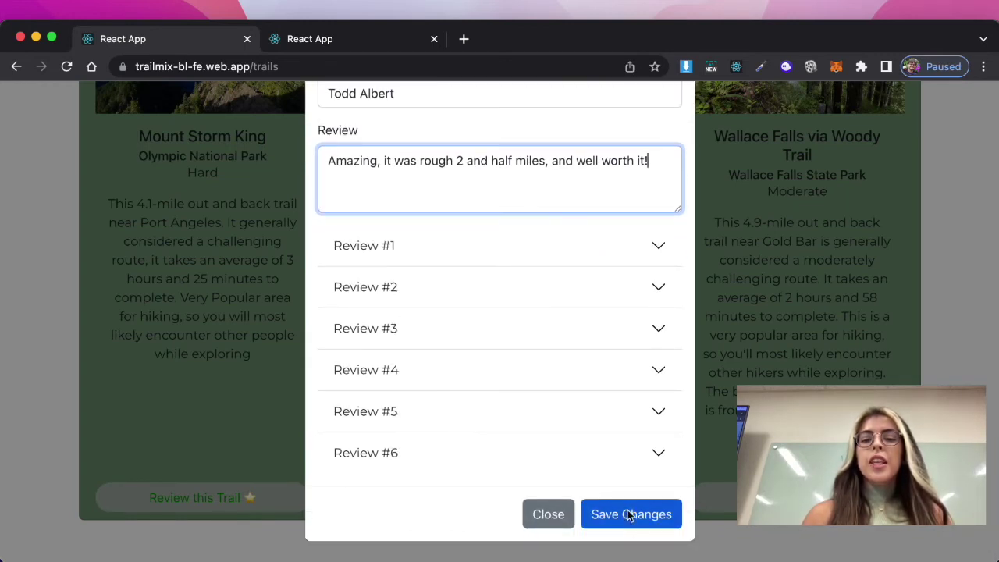
Save the Twin Falls review, confirm it appears as Review #7, and close the reviews window
click(625, 513)
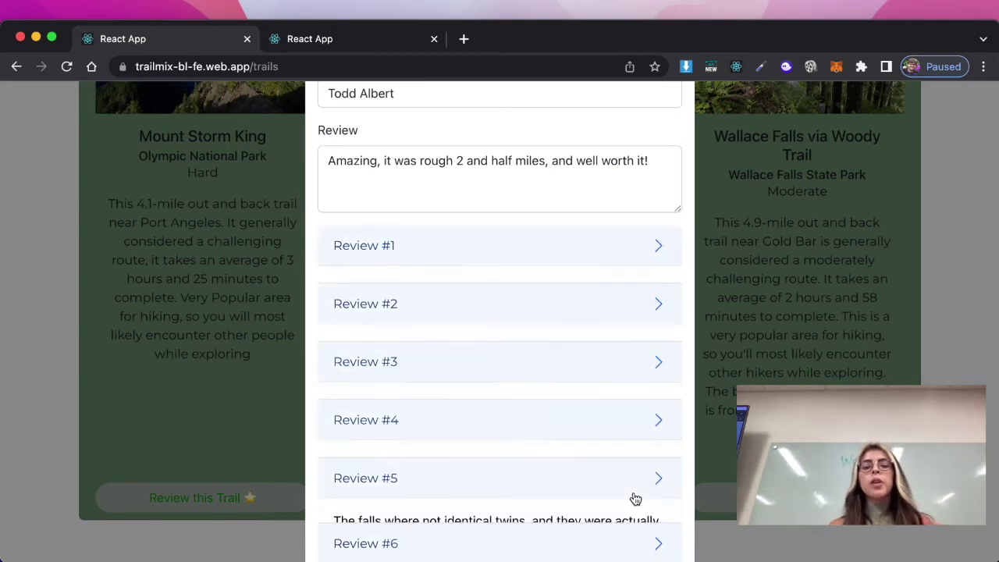
scroll(636, 498, down, 3)
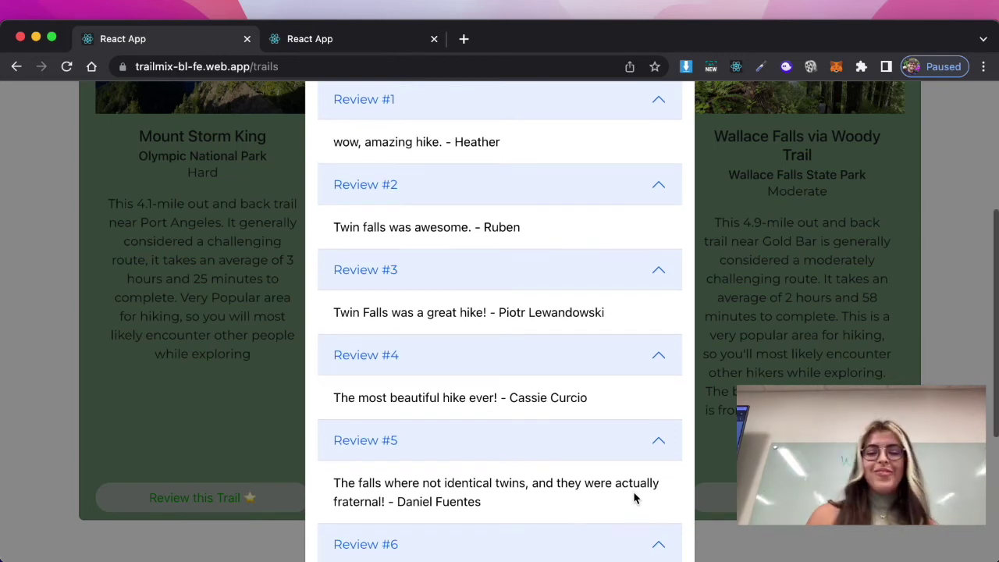
scroll(635, 498, down, 5)
scroll(635, 498, down, 2)
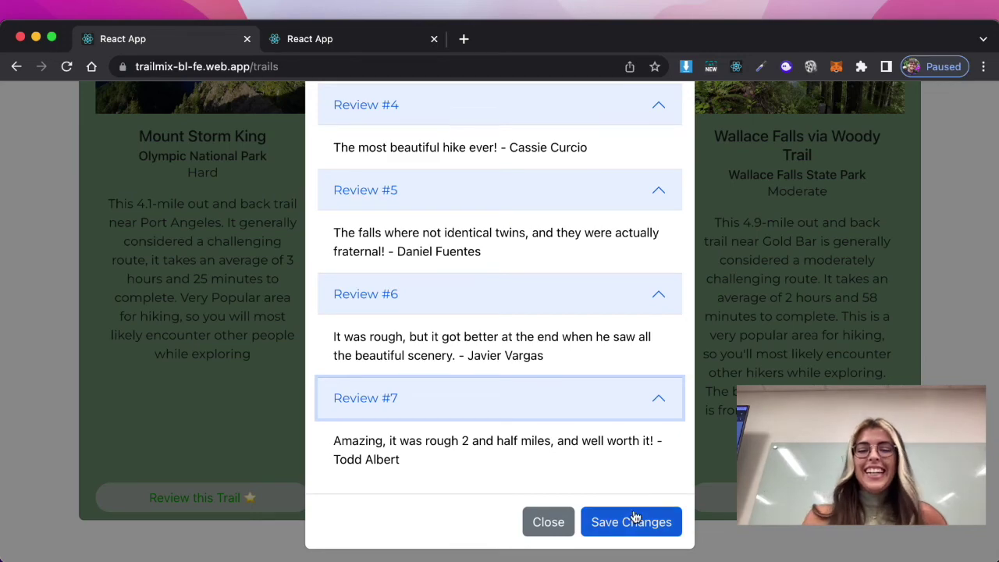
click(546, 522)
Log out of Trailmix'd and return to the presentation's Demo slide
scroll(984, 186, up, 10)
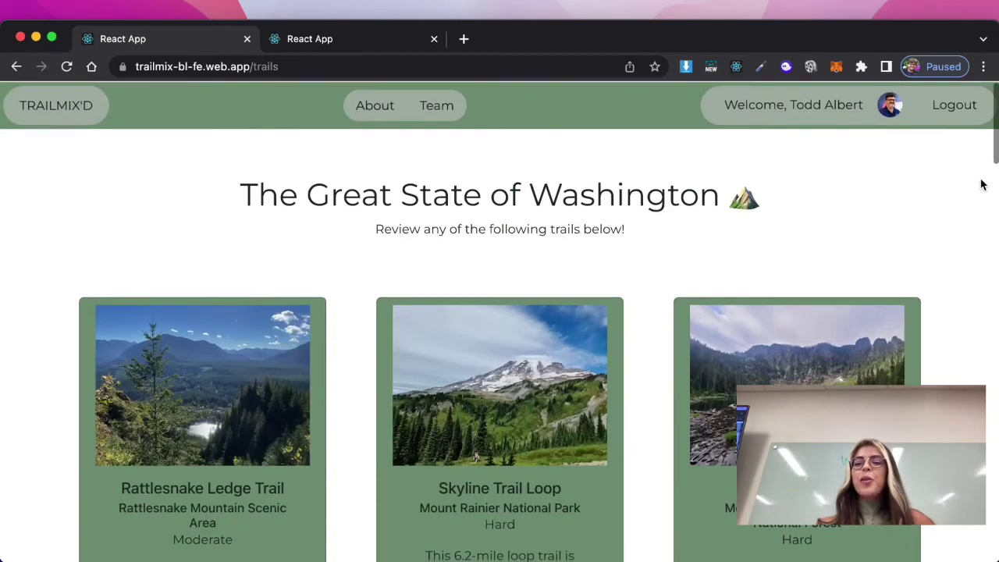
click(962, 104)
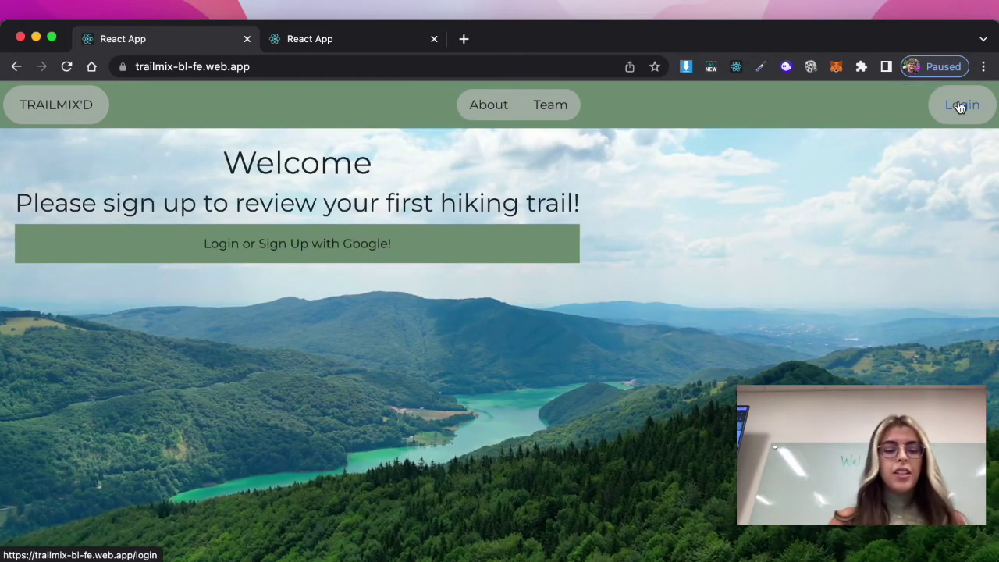
key(super+Tab)
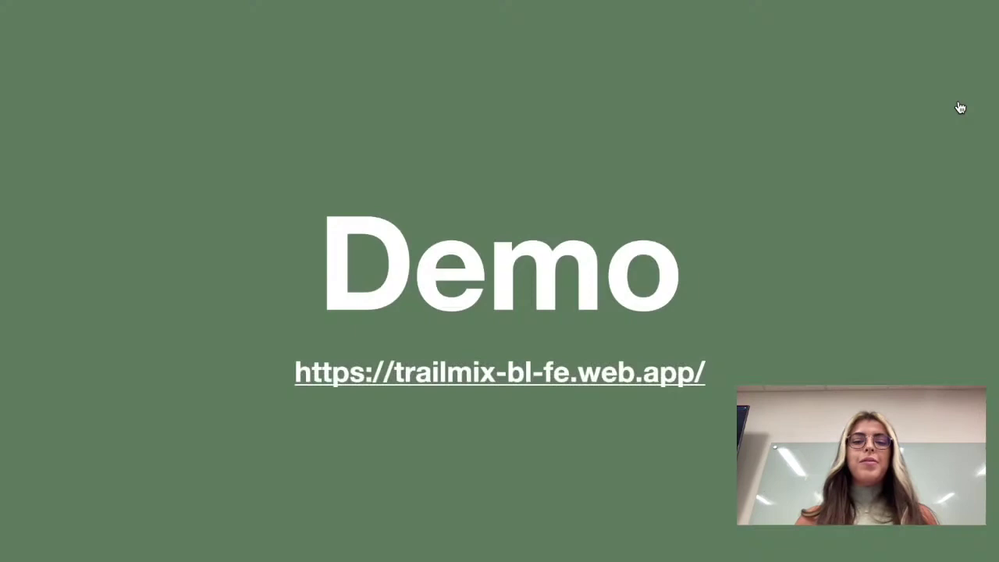